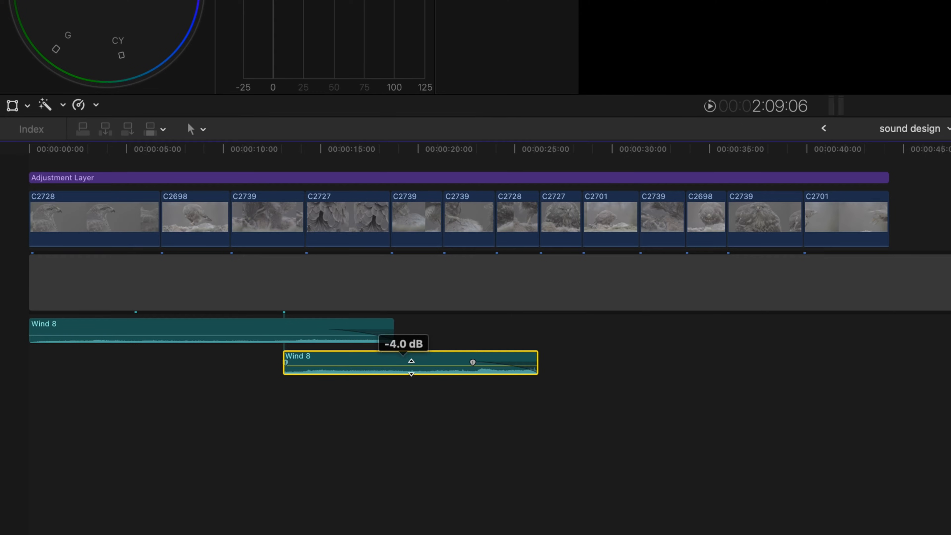
Lower the volume of the second, overlapping Wind 8 clip to about -4 dB
drag(413, 367, 413, 369)
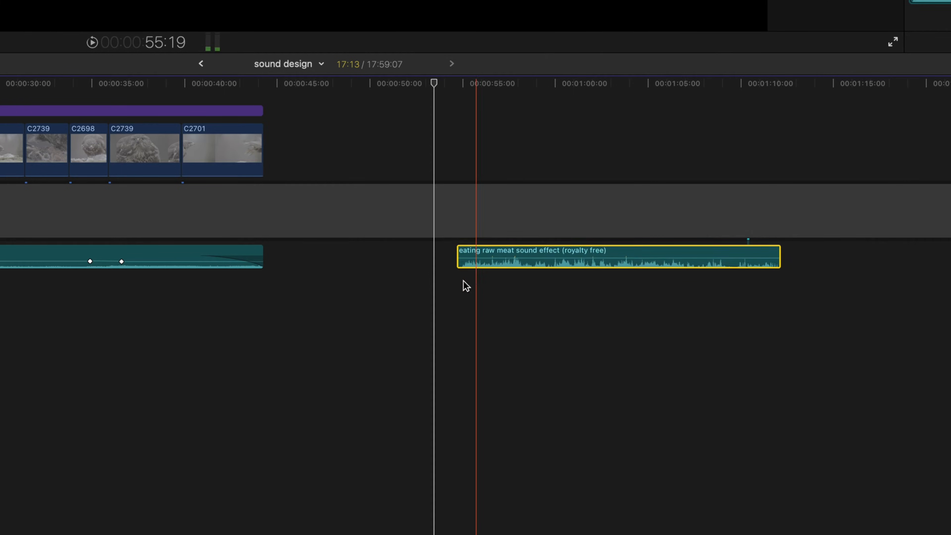
Audition the eating raw meat sound effect and place short pieces of it, staggered, beneath the first C2739 clip near 11 seconds
key(space)
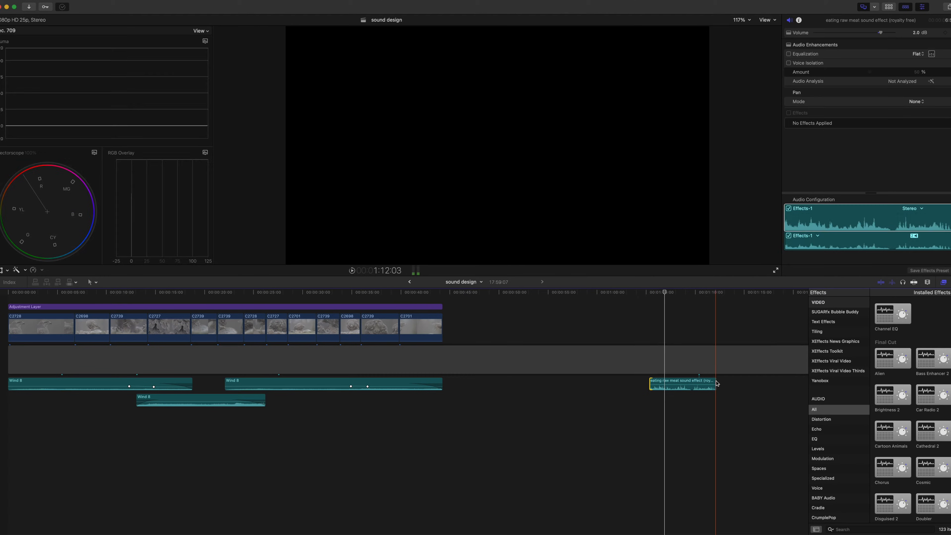
drag(715, 382, 119, 399)
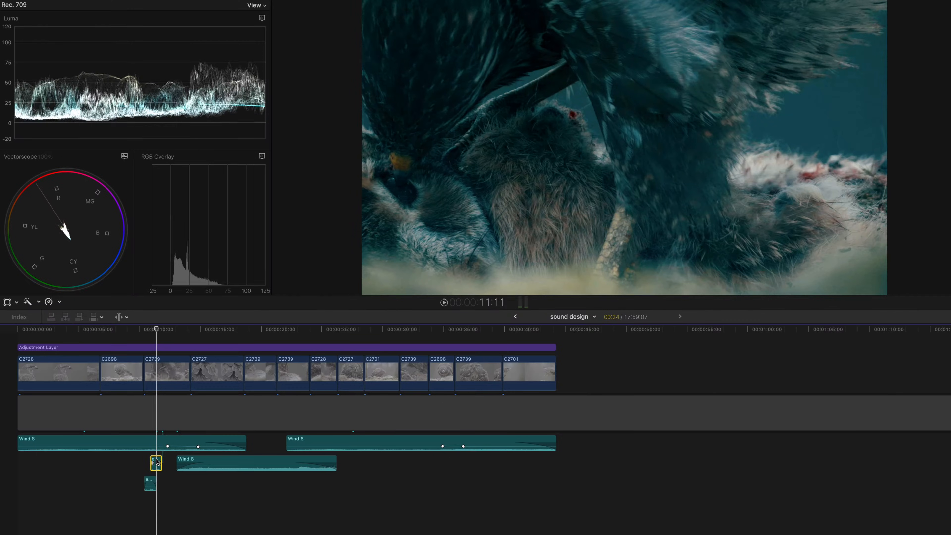
drag(157, 461, 137, 461)
mouse_move(156, 463)
alt+mouse_down()
mouse_move(172, 483)
mouse_move(160, 463)
alt+mouse_up()
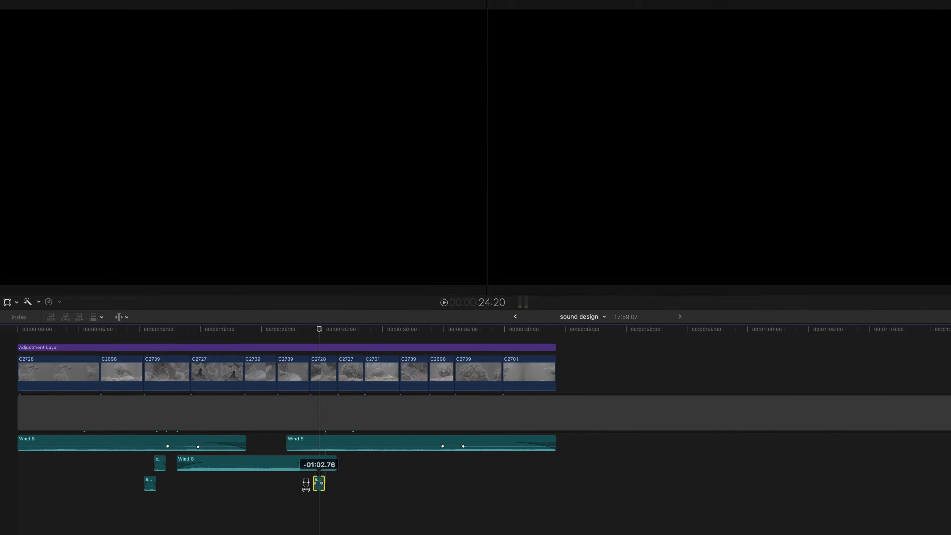
Position short copies of the eating raw meat sound beneath the eating shots from about 24 seconds on and near 34:10 under C2698
key(a)
drag(303, 485, 326, 480)
alt+drag(320, 482, 327, 503)
drag(318, 332, 337, 331)
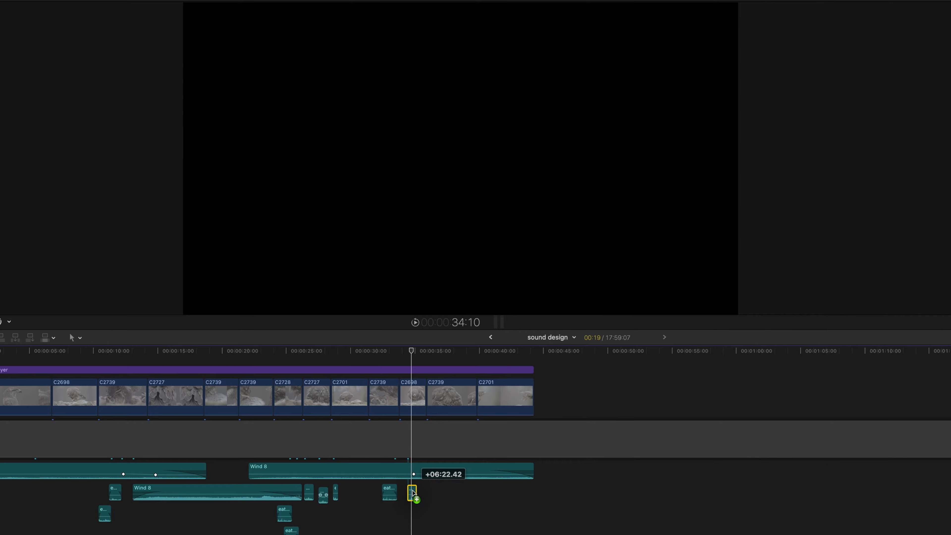
drag(412, 493, 412, 493)
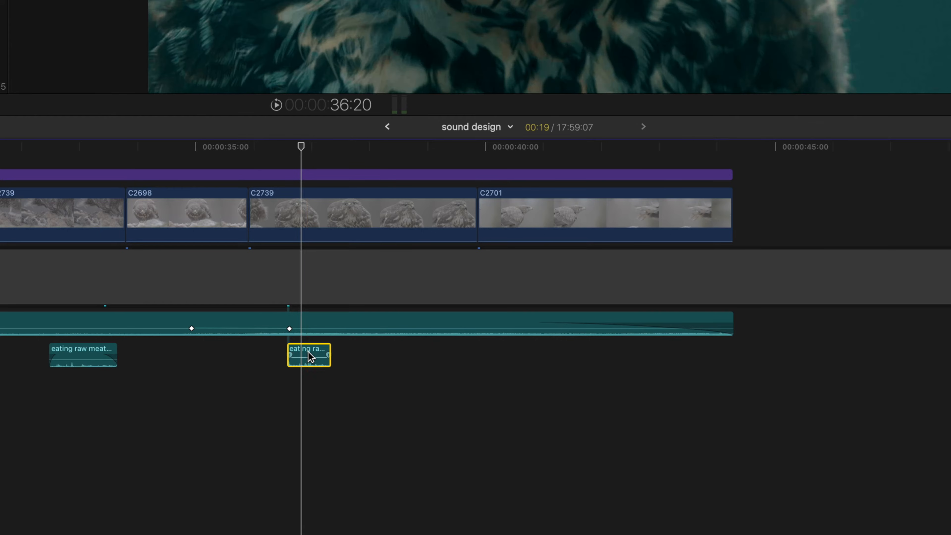
Retime the eating raw meat clip near 36:20 to play in reverse at a rate of 100%
key(super+r)
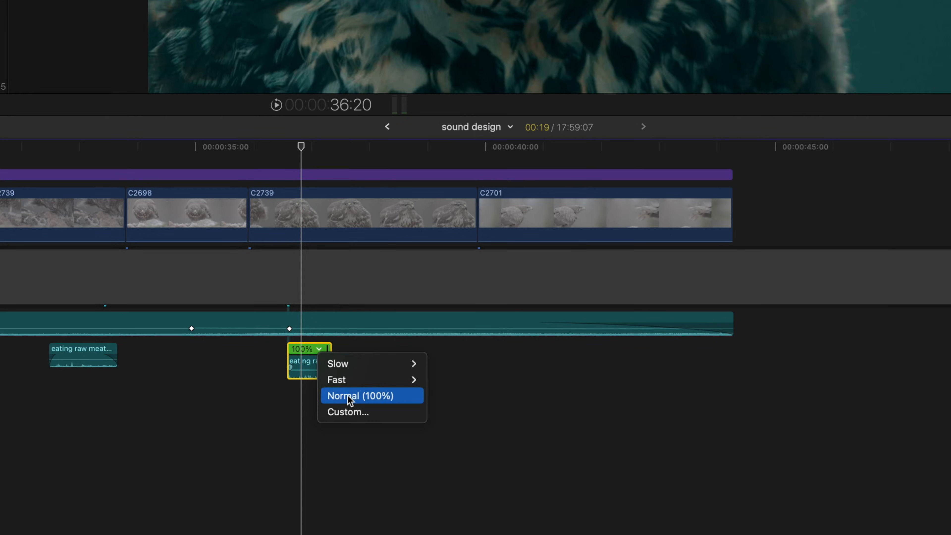
click(351, 411)
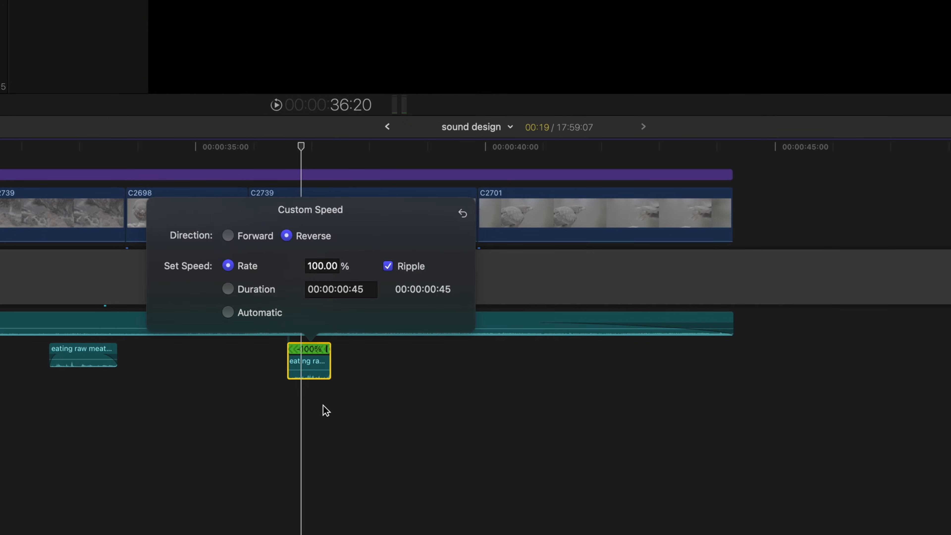
click(311, 396)
Trim both ends of the reversed eating raw meat clip, nudge it slightly earlier beneath C2739 and play it back
drag(289, 363, 306, 363)
drag(330, 367, 317, 368)
click(279, 147)
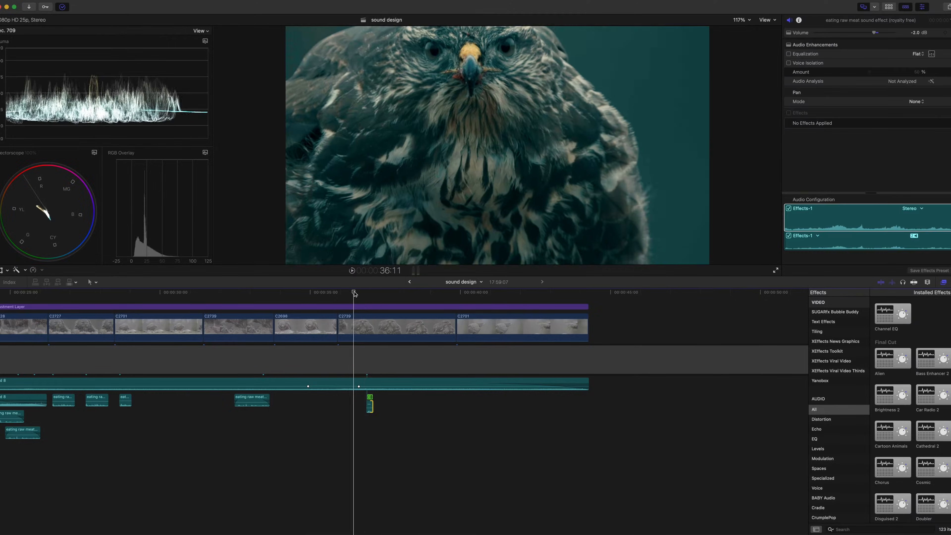
drag(369, 404, 367, 403)
drag(365, 293, 362, 293)
key(space)
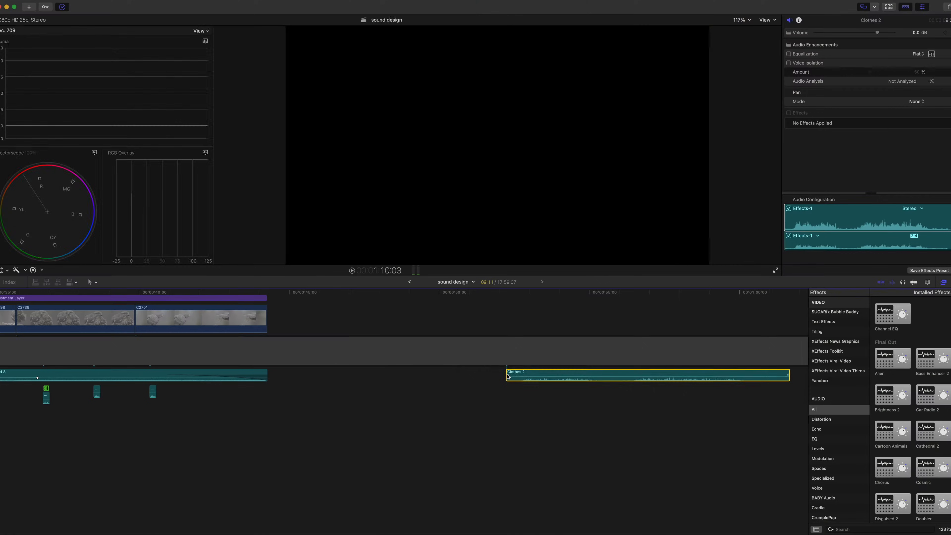
Move the Clothes 2 sound earlier and place a short piece of it beneath the C2739 shot near 19 seconds, checking its sync
drag(517, 377, 419, 377)
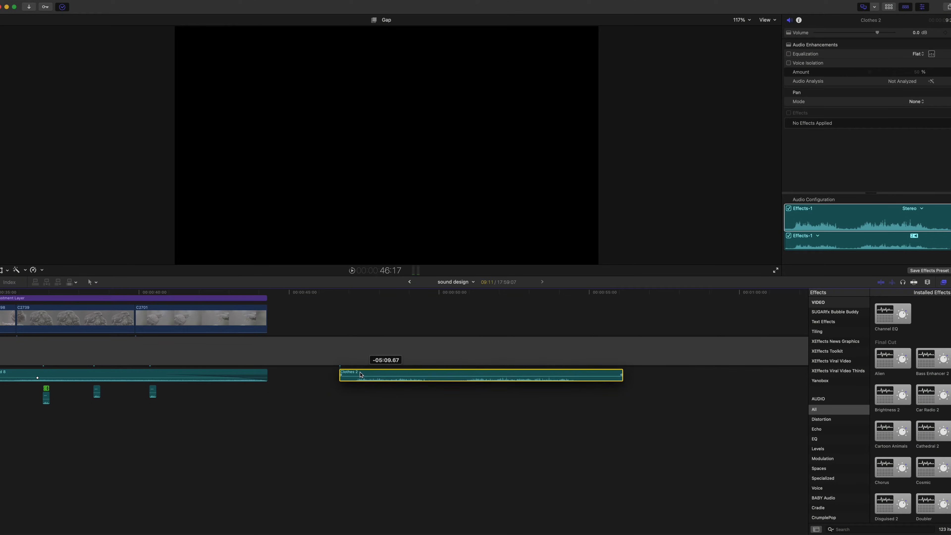
drag(361, 374, 354, 375)
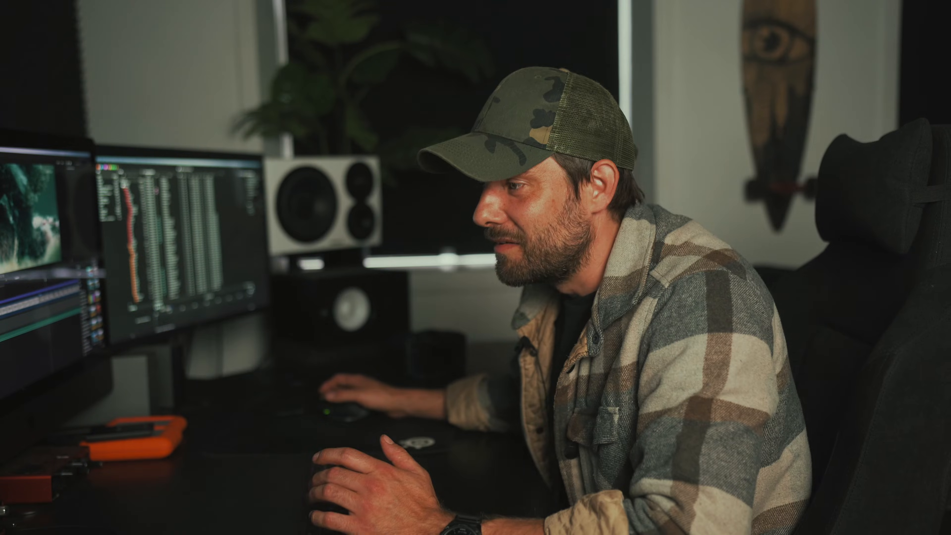
drag(111, 408, 107, 409)
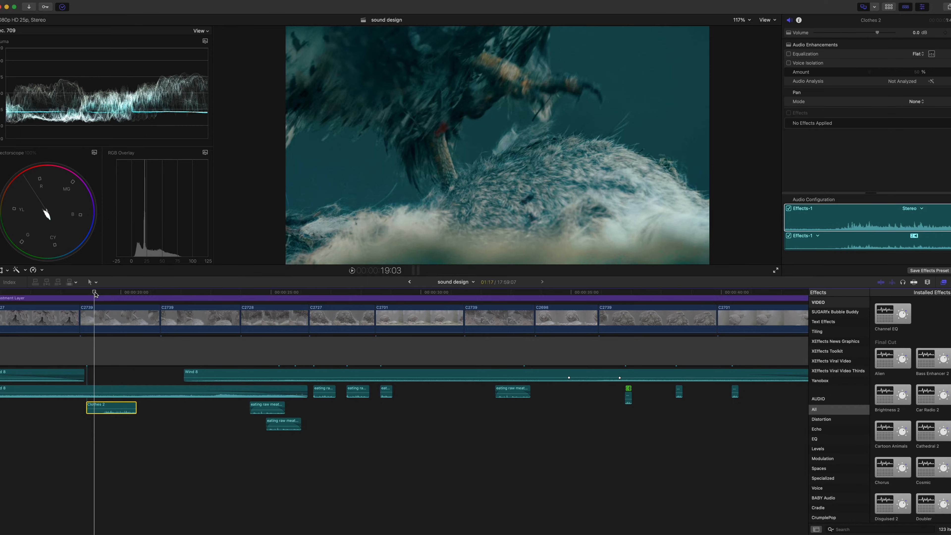
drag(100, 294, 119, 296)
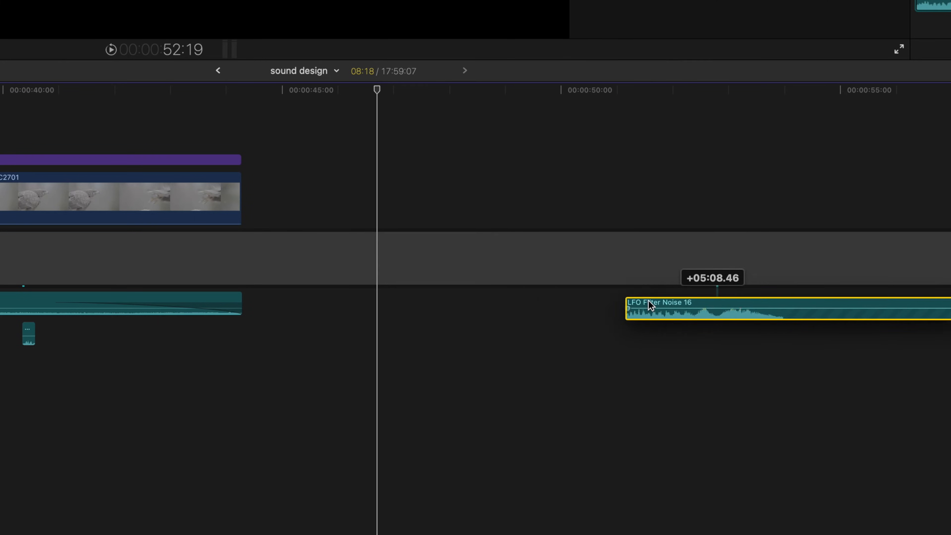
Reposition the LFO Filter Noise 16 clip near 46 seconds and trim its start
drag(414, 303, 384, 302)
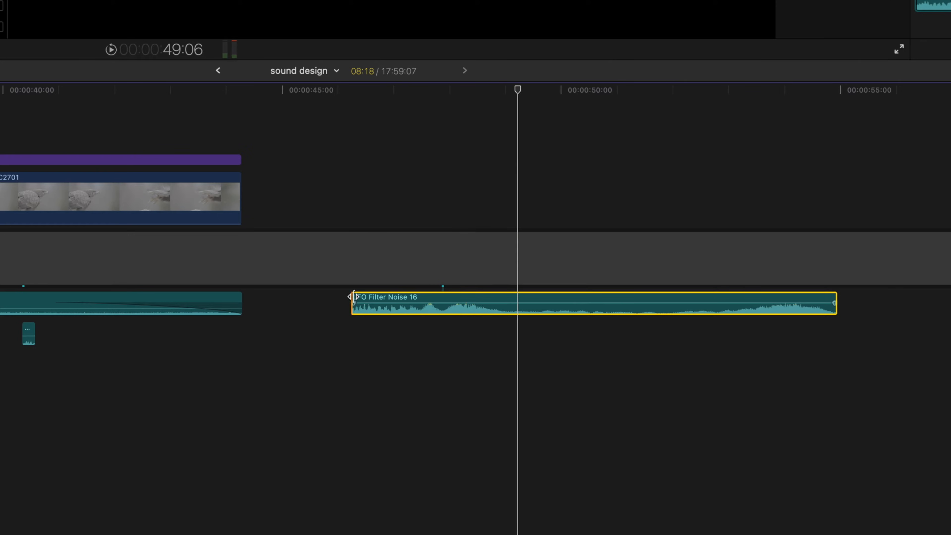
drag(353, 297, 394, 298)
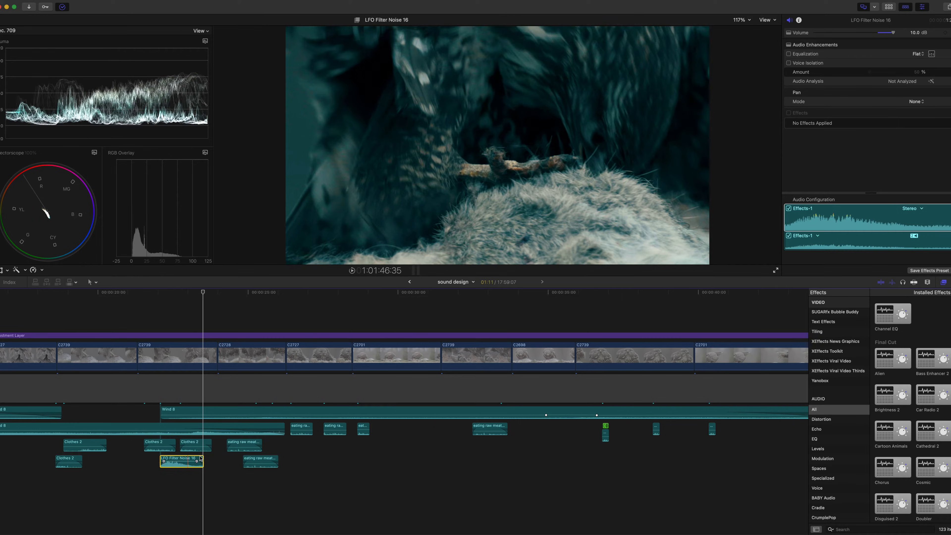
Copy the LFO Filter Noise 16 clip into overlapping pairs beneath the wing movements in C2728 and the final C2701 shot, with volume at 4 dB
drag(201, 458, 234, 457)
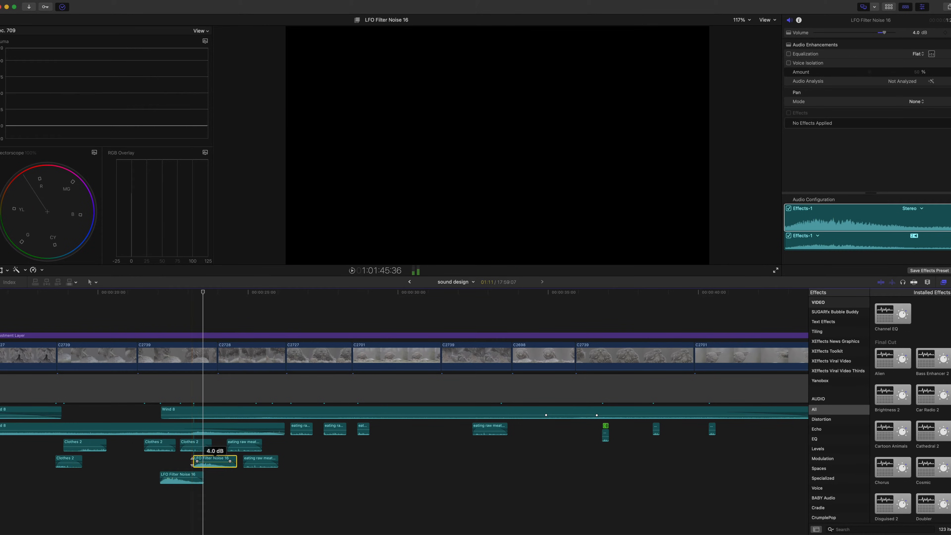
click(191, 456)
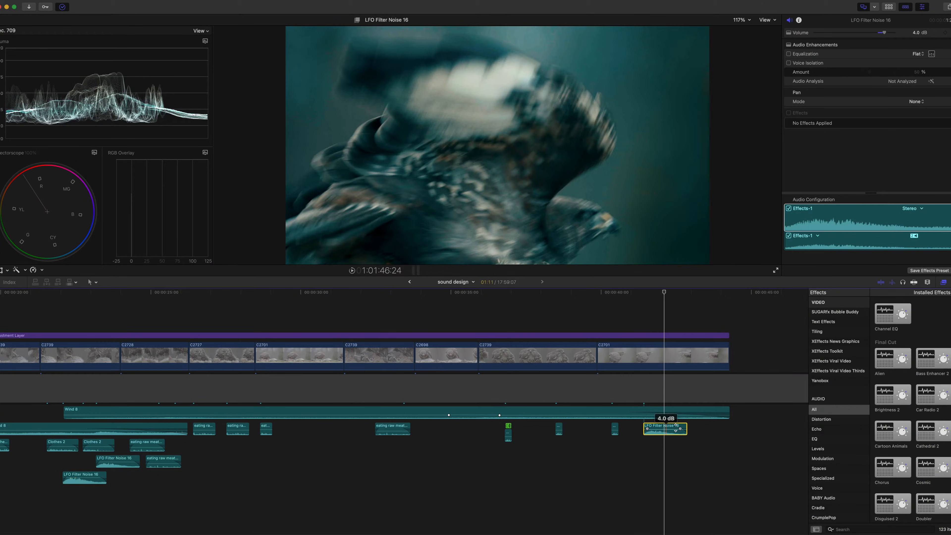
drag(675, 428, 712, 427)
drag(664, 293, 700, 293)
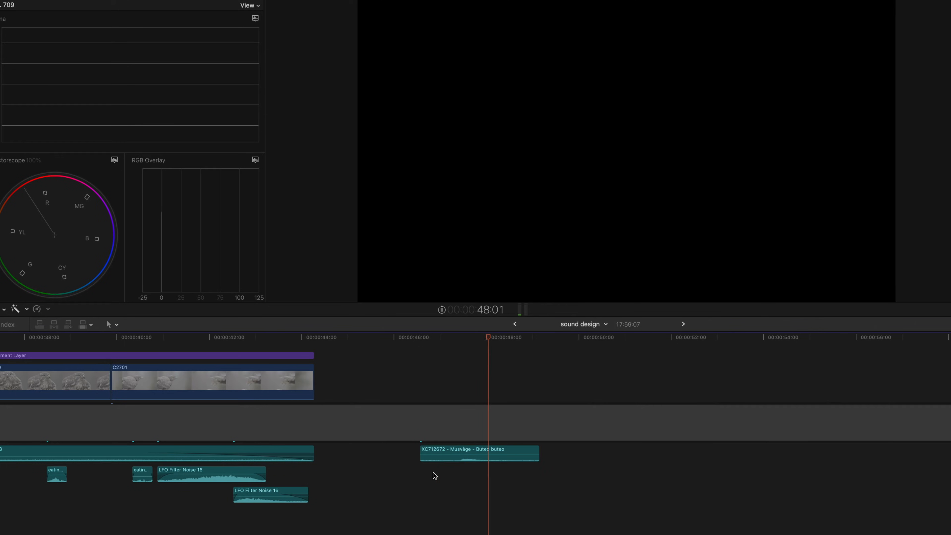
Audition the Buteo buteo call, place it beneath the final C2701 shot from about 42 seconds, fade its end and play it back
click(433, 473)
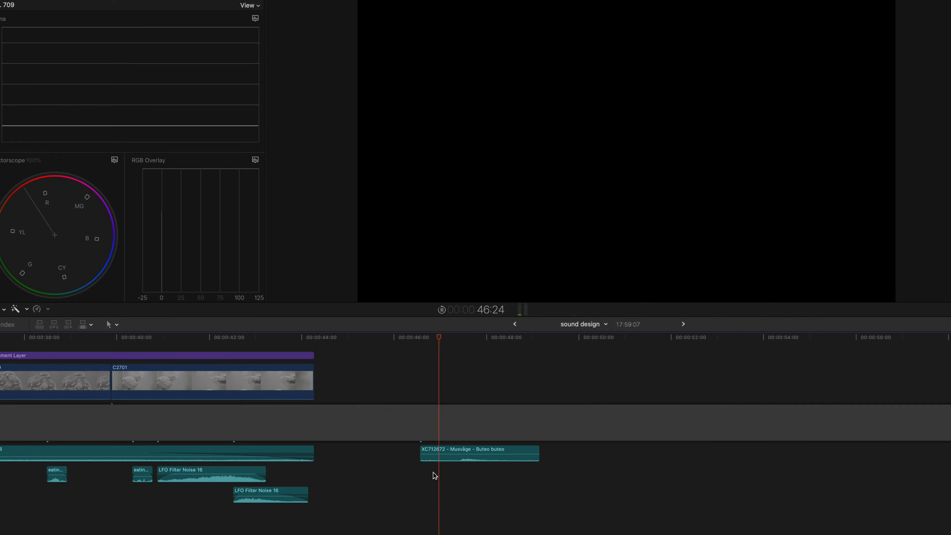
key(space)
drag(451, 454, 240, 473)
key(space)
drag(328, 474, 281, 475)
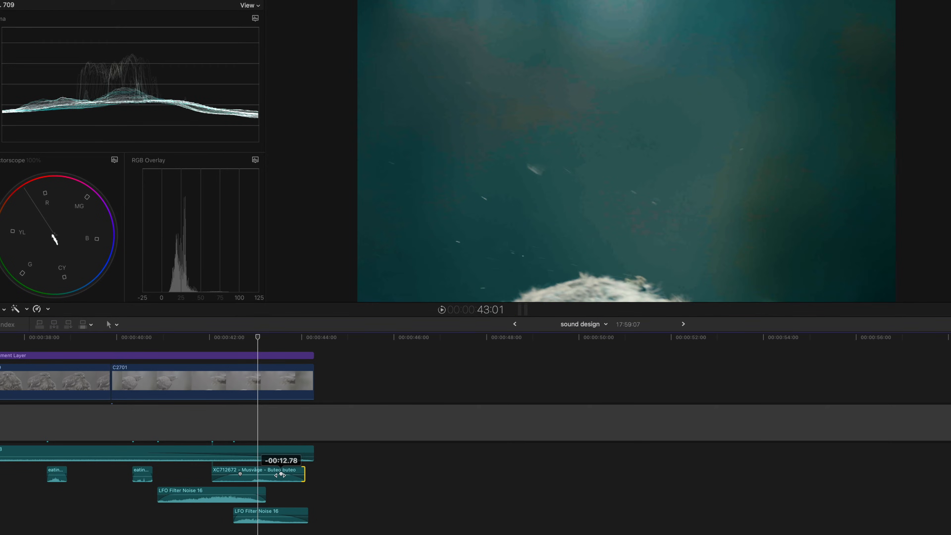
key(space)
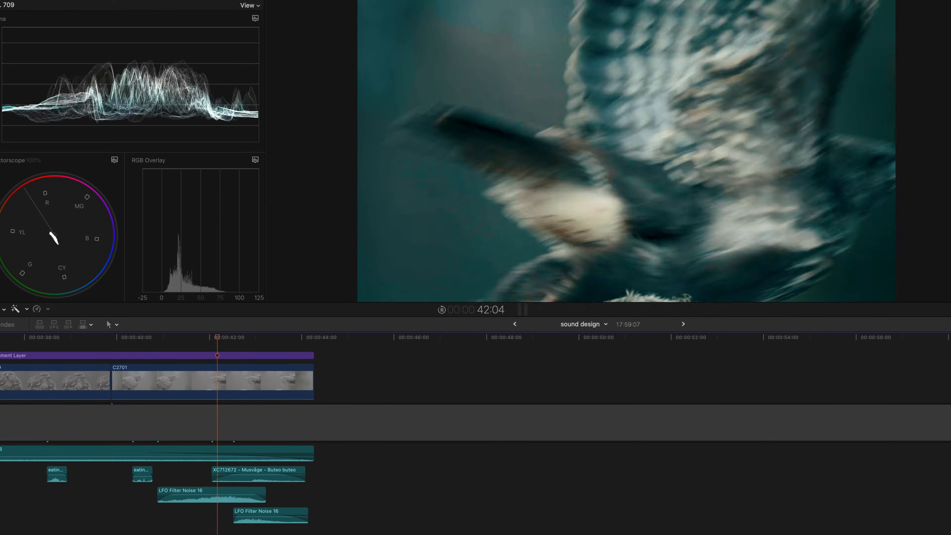
key(space)
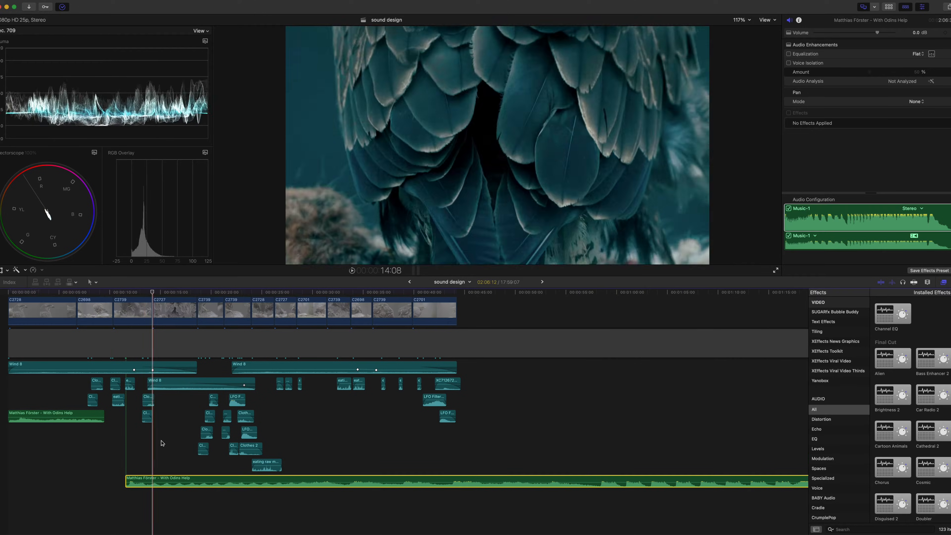
Extend the first With Odins Help music clip to about 14 seconds and trim the second one's start so the two overlap
drag(105, 431, 144, 432)
drag(149, 482, 144, 482)
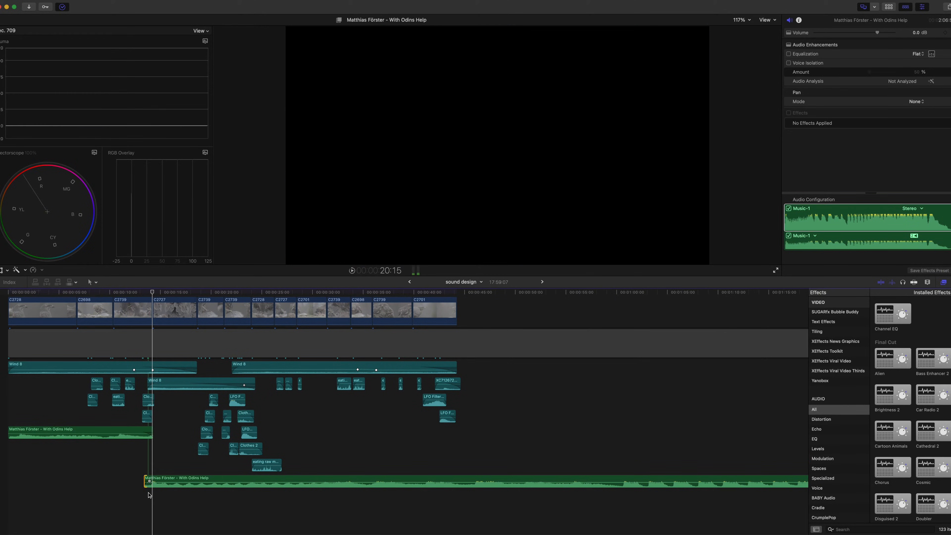